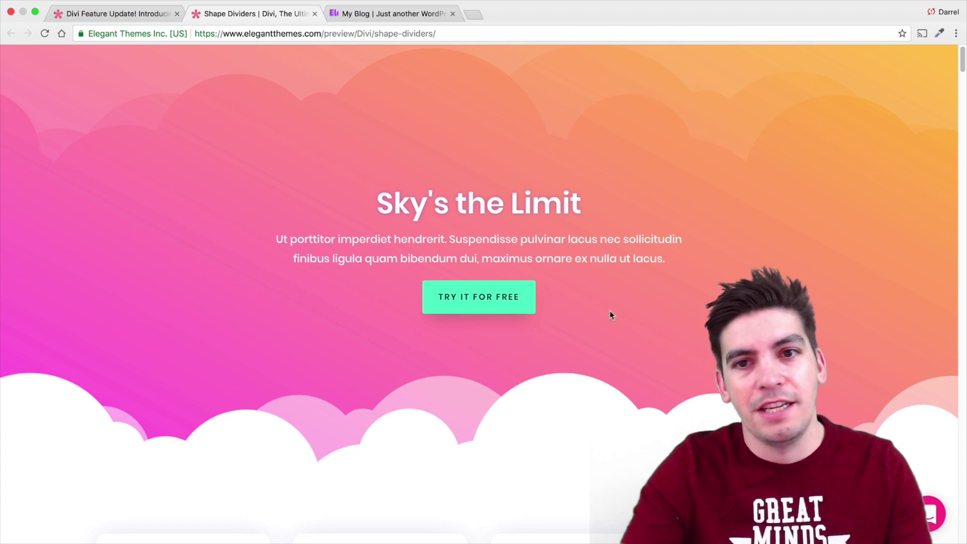
Step: Scroll the Elegant Themes demo to the Divi Leads section with its jagged, layered divider
scroll(154, 106, "down", 10)
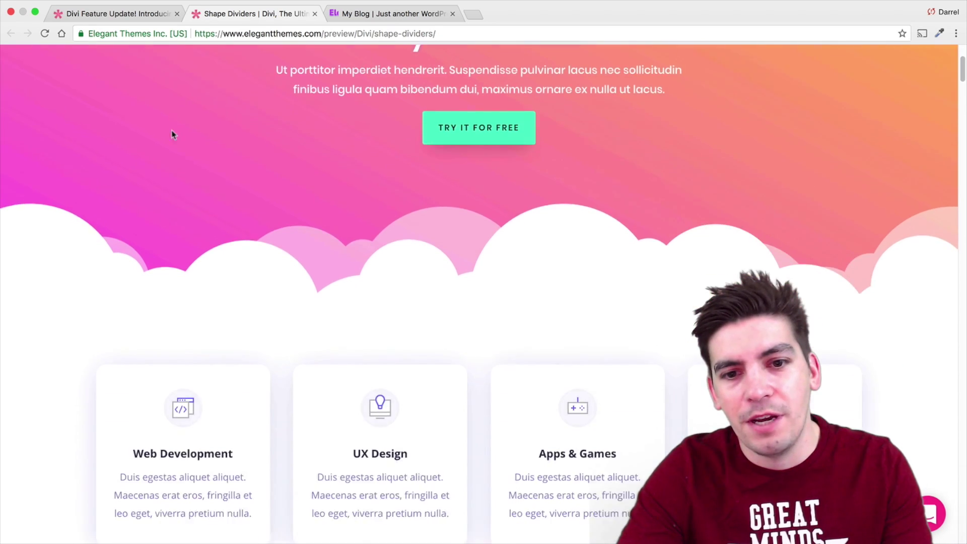
scroll(187, 177, "down", 1)
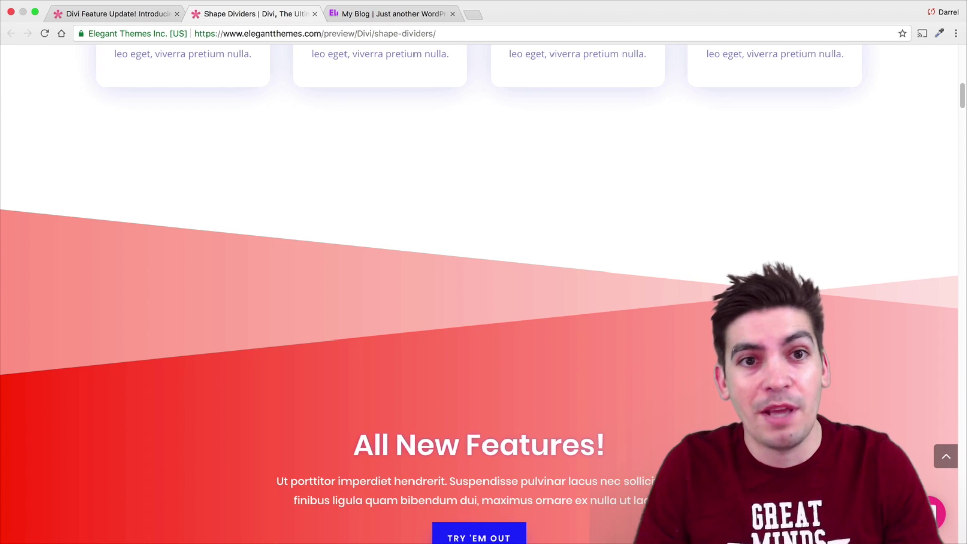
scroll(648, 217, "down", 12)
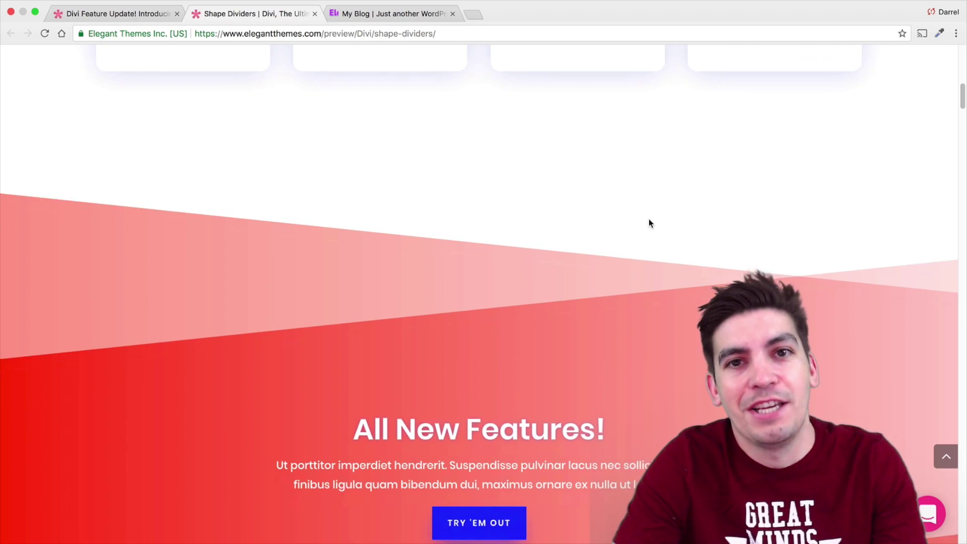
scroll(631, 228, "up", 3)
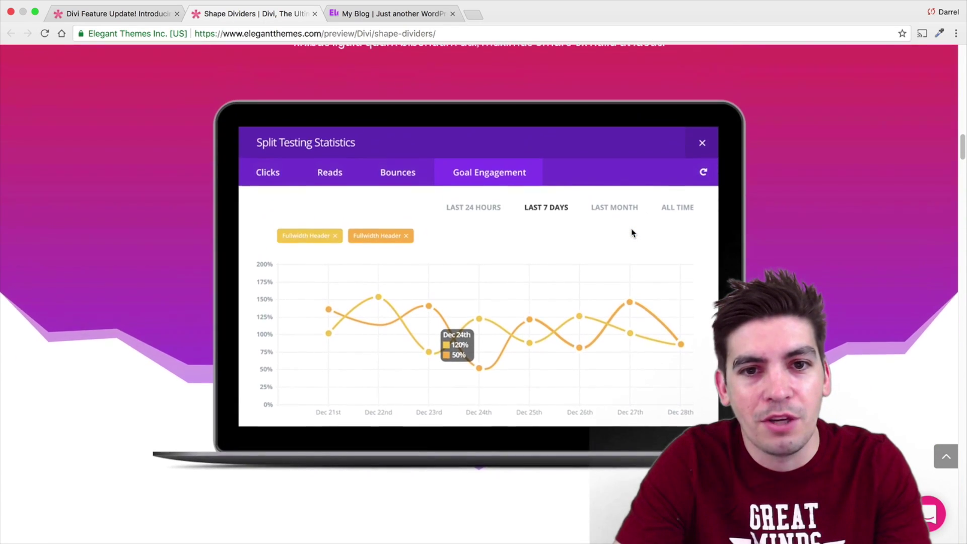
scroll(631, 228, "up", 1)
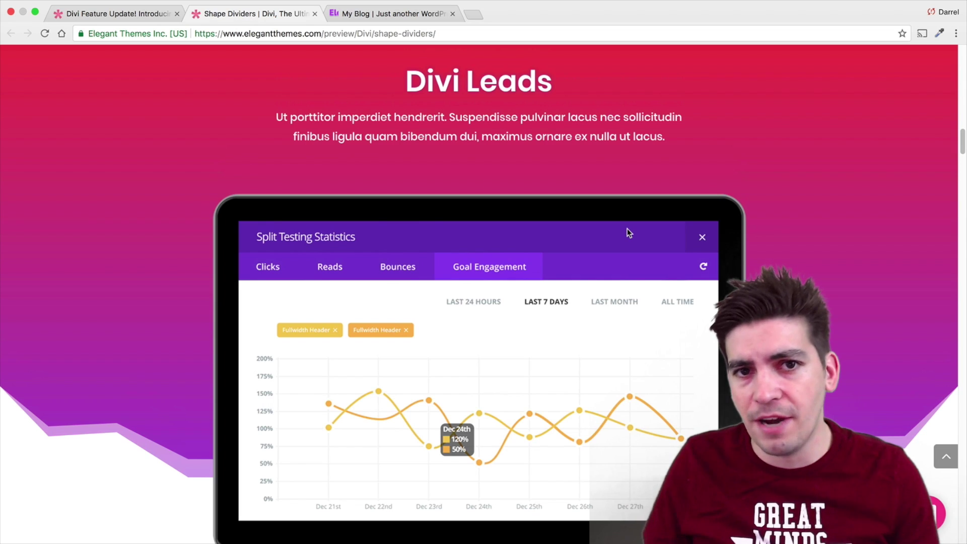
Step: Switch to the My Blog tab and look over the purple 'Divi.' hero with cloud dividers
left_click(425, 17)
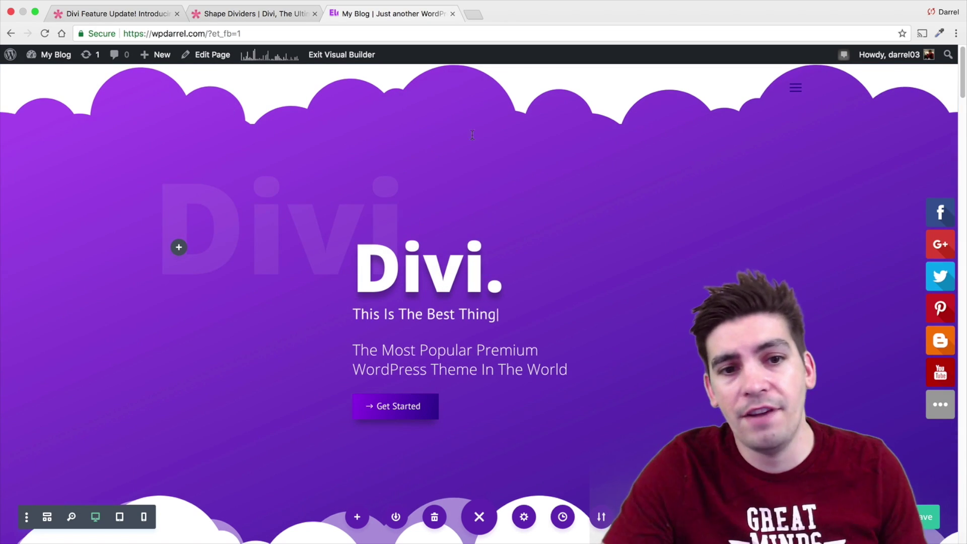
scroll(371, 121, "down", 5)
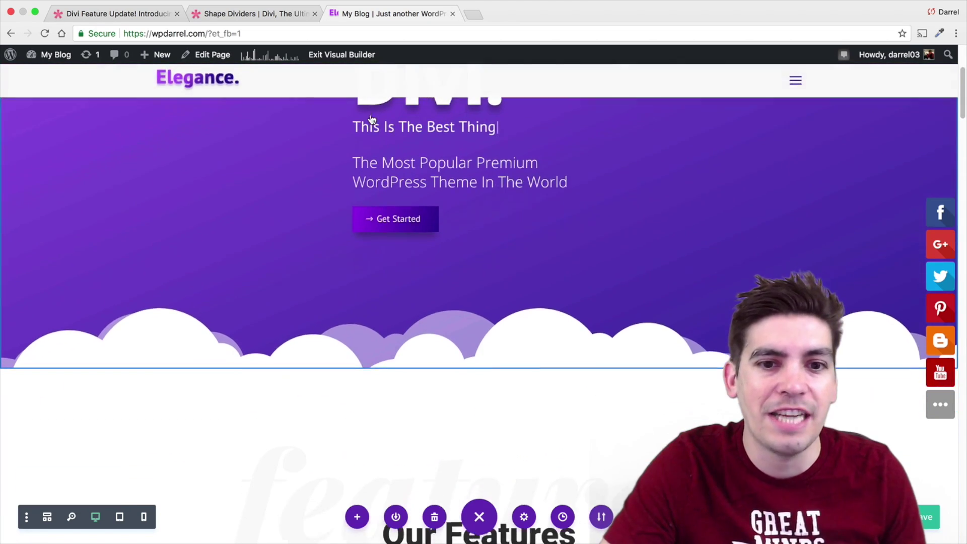
scroll(357, 330, "up", 5)
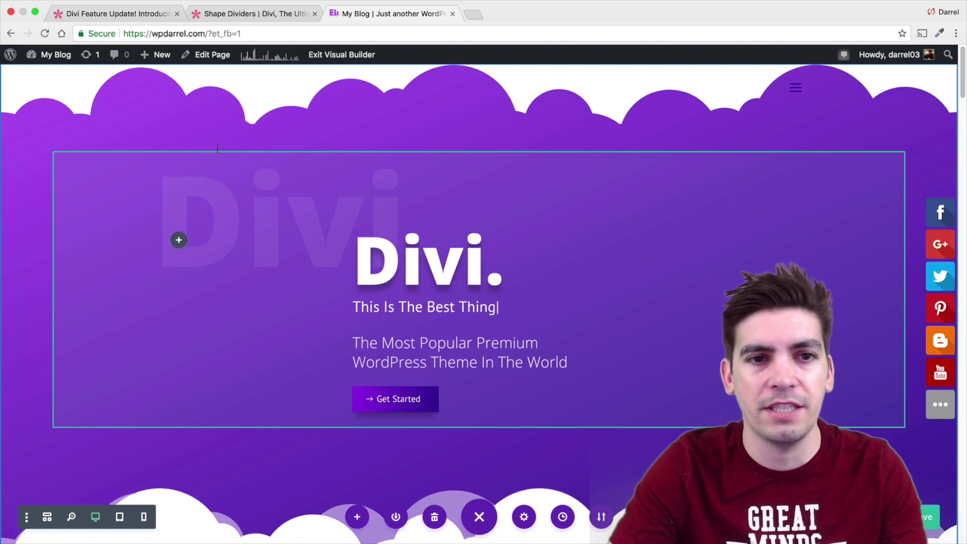
Step: Open the hero section's settings at Design > Dividers and drop down the Top Divider Style list
mouse_move(89, 138)
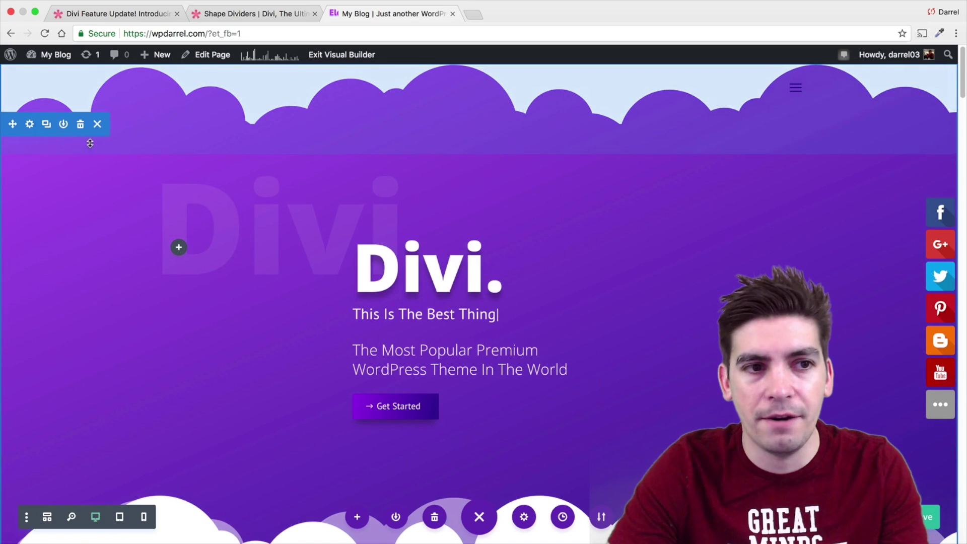
left_click(30, 125)
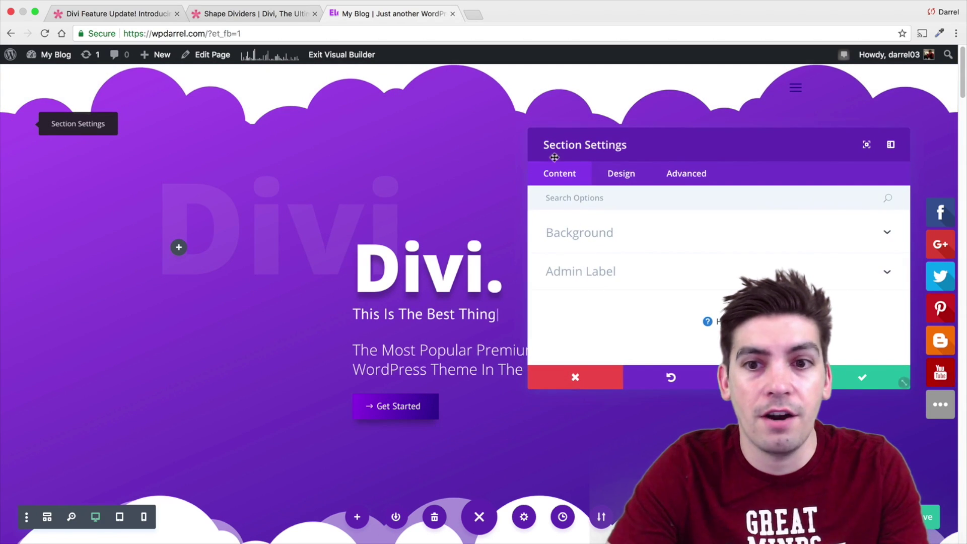
left_click(620, 174)
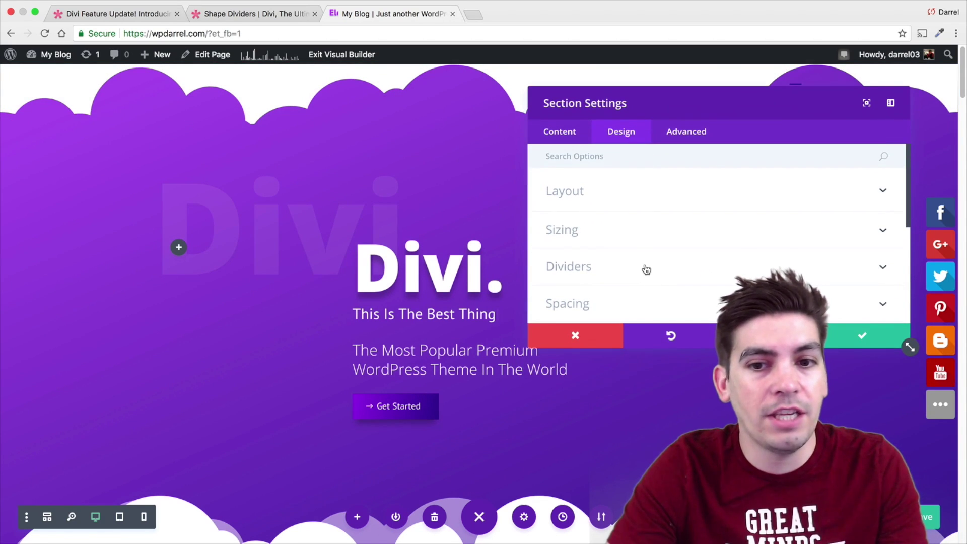
left_click(617, 273)
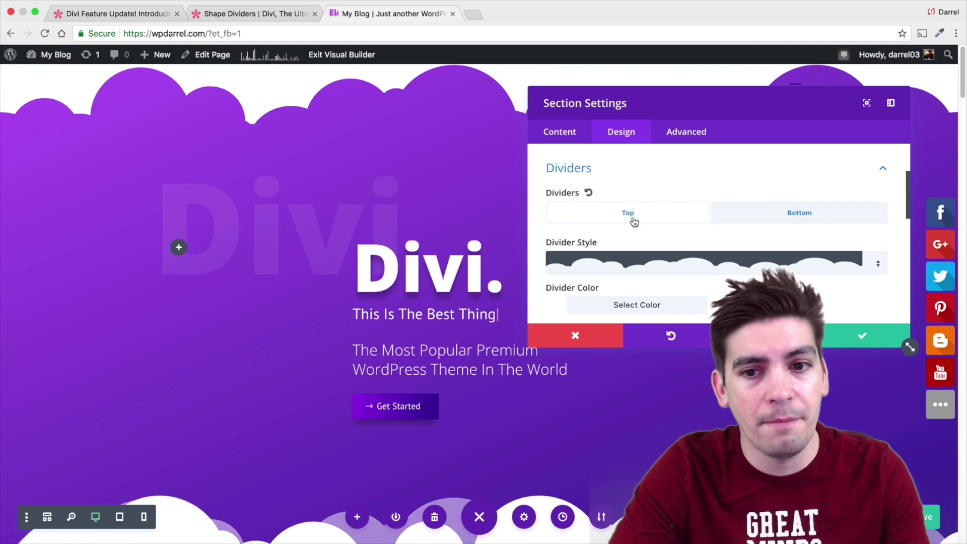
scroll(645, 237, "down", 2)
left_click(657, 223)
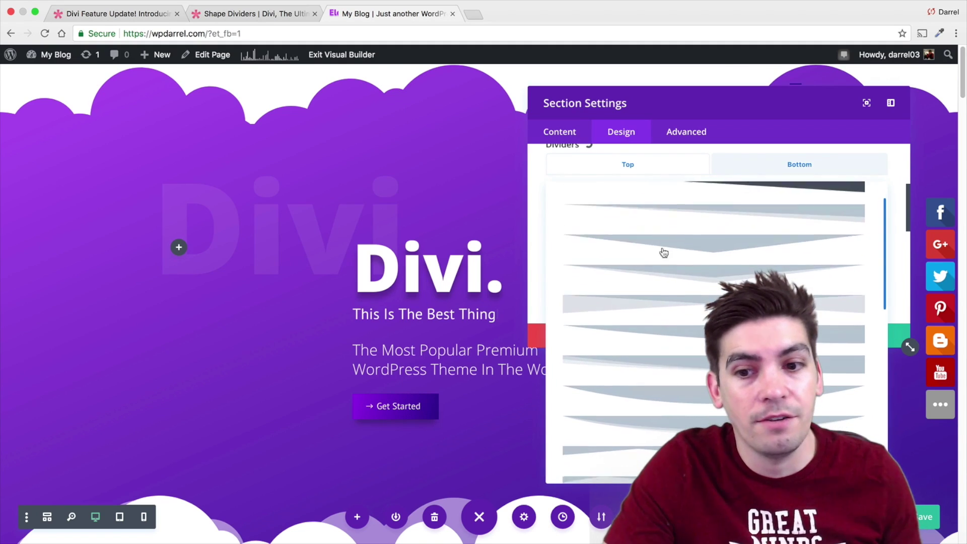
Step: Try slant and layered-slant shapes for the top divider, moving the settings panel to centre
left_click(687, 328)
left_click_drag(709, 106, 571, 202)
left_click(560, 327)
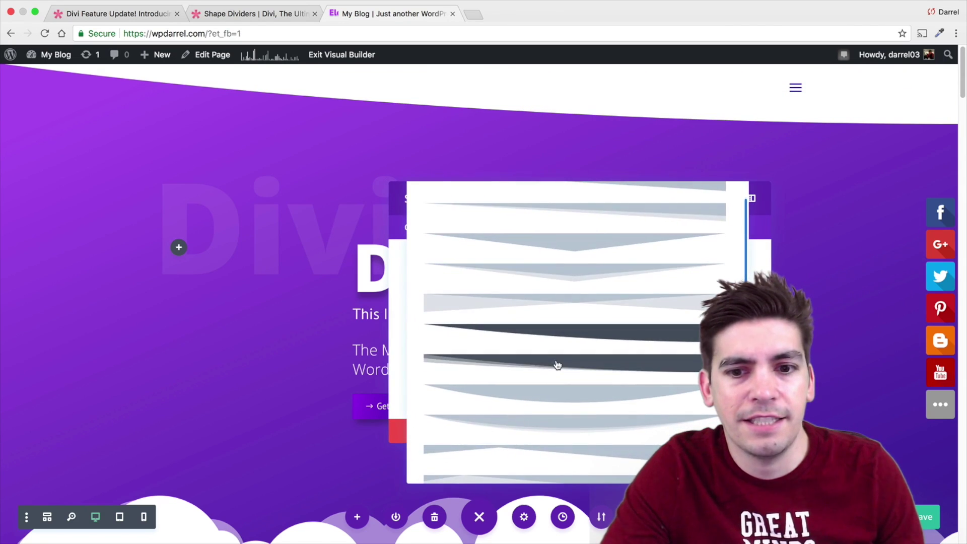
left_click(557, 330)
left_click(569, 302)
scroll(572, 315, "down", 5)
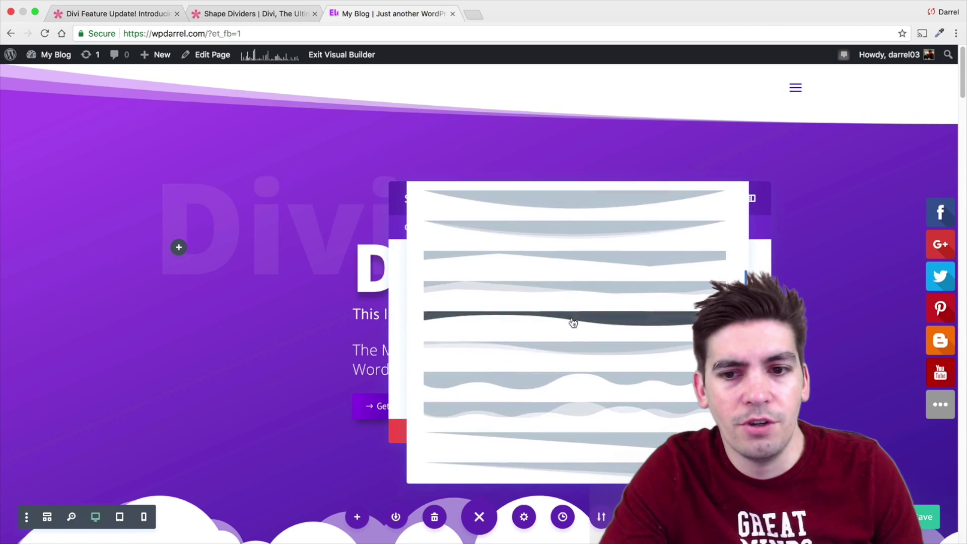
left_click(573, 319)
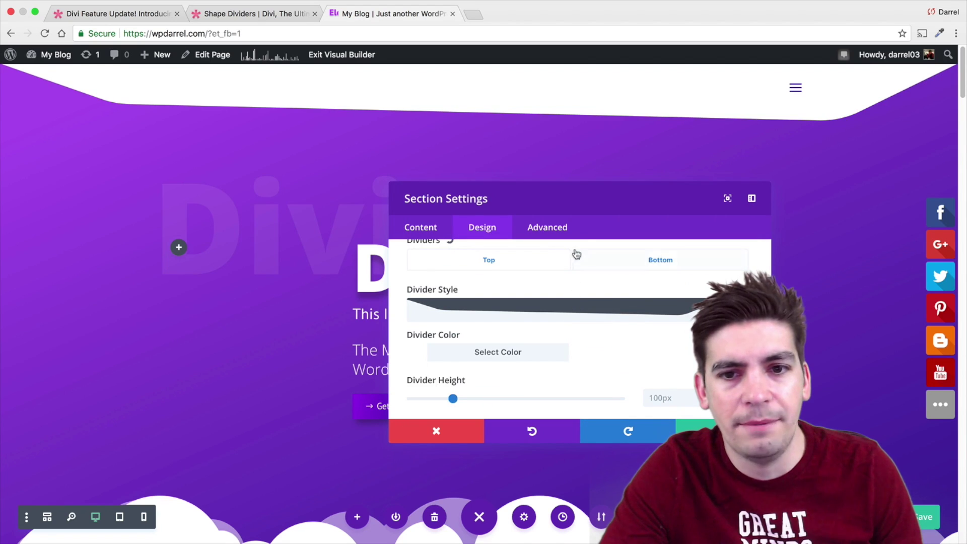
Step: Try curve and layered-curve shapes, then settle on the angled top divider style
left_click(584, 306)
scroll(583, 312, "down", 2)
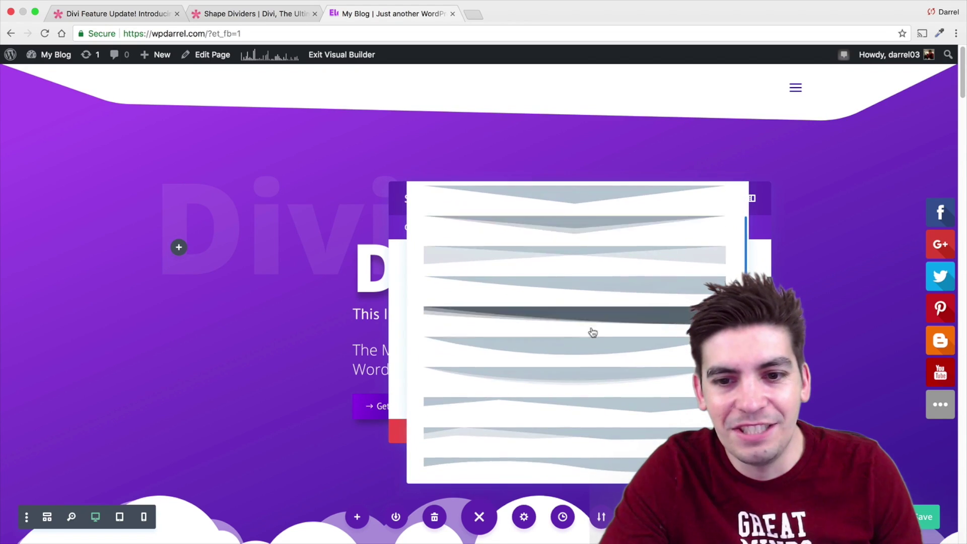
left_click(594, 336)
left_click(587, 312)
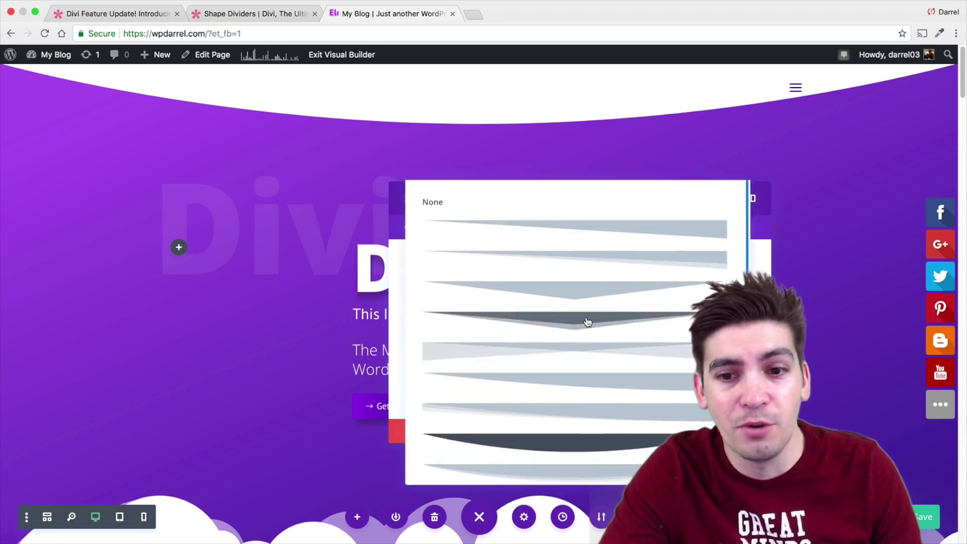
scroll(588, 328, "down", 2)
left_click(593, 371)
left_click(588, 313)
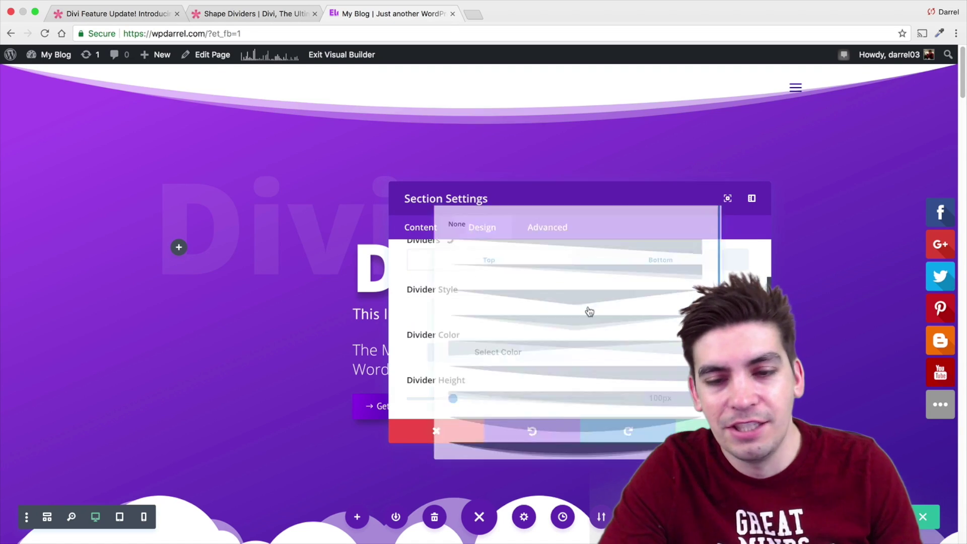
scroll(602, 311, "down", 1)
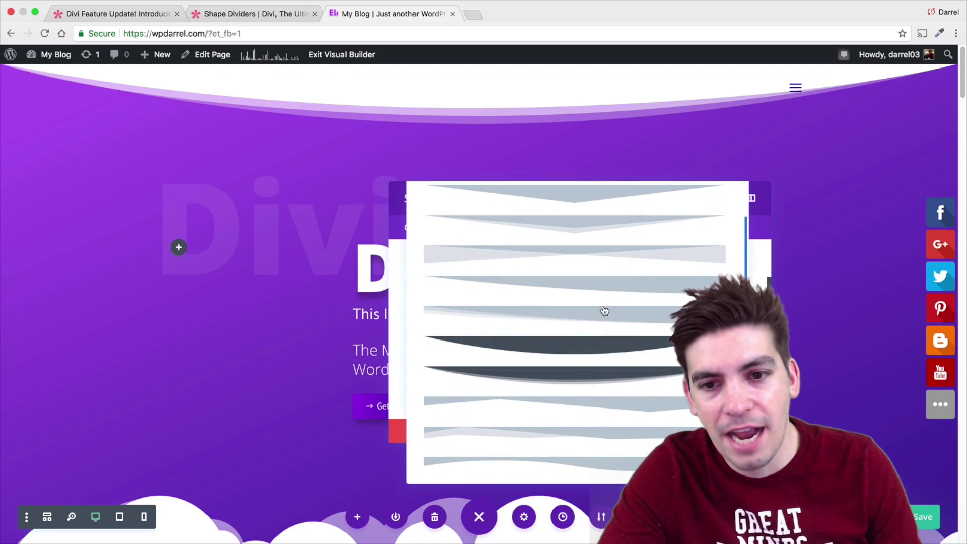
left_click(606, 400)
scroll(605, 358, "down", 3)
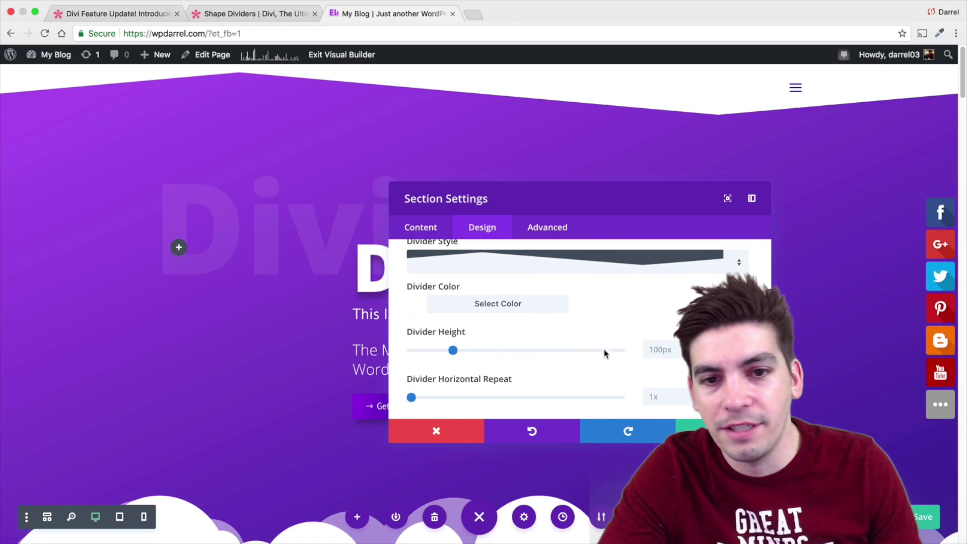
left_click_drag(602, 200, 714, 111)
scroll(714, 186, "down", 2)
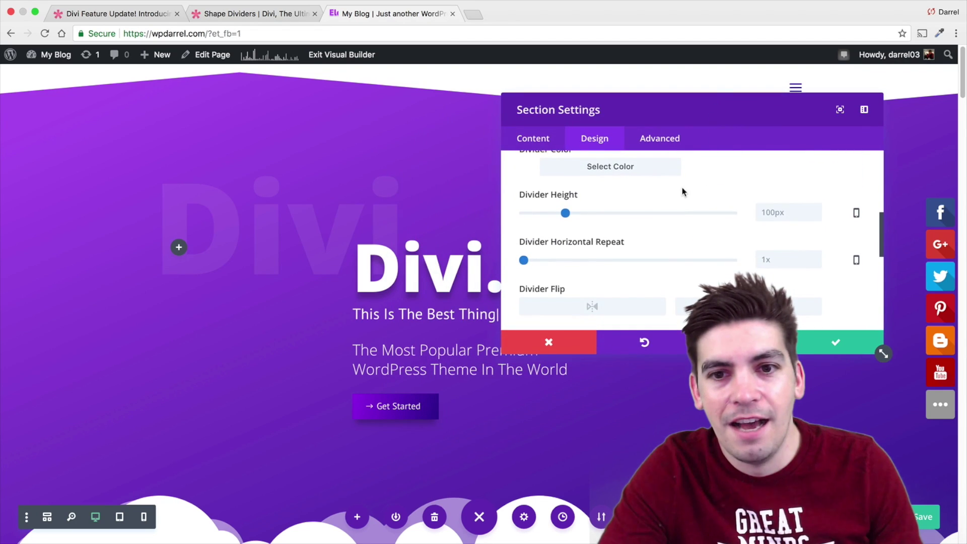
scroll(682, 188, "up", 4)
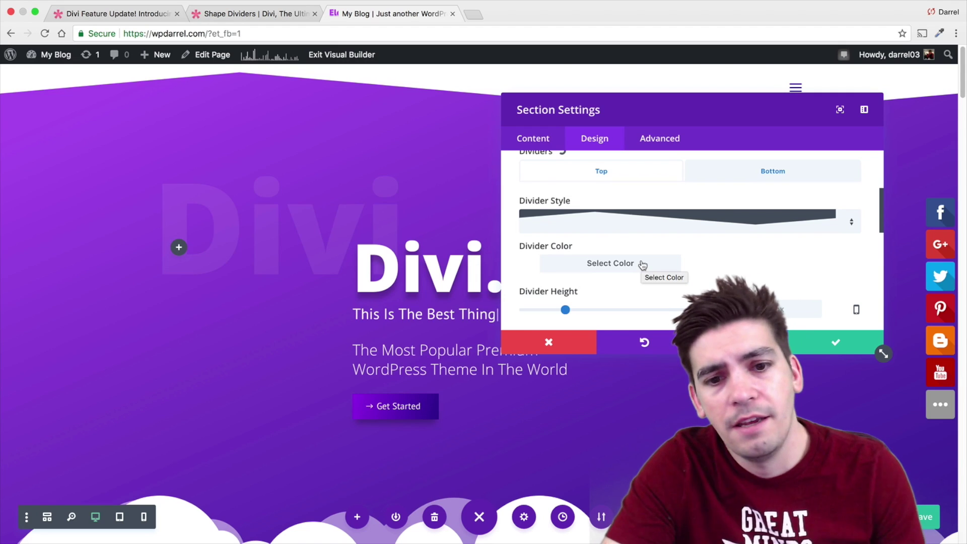
Step: Try red as the top divider colour, then set it back to white
left_click(579, 266)
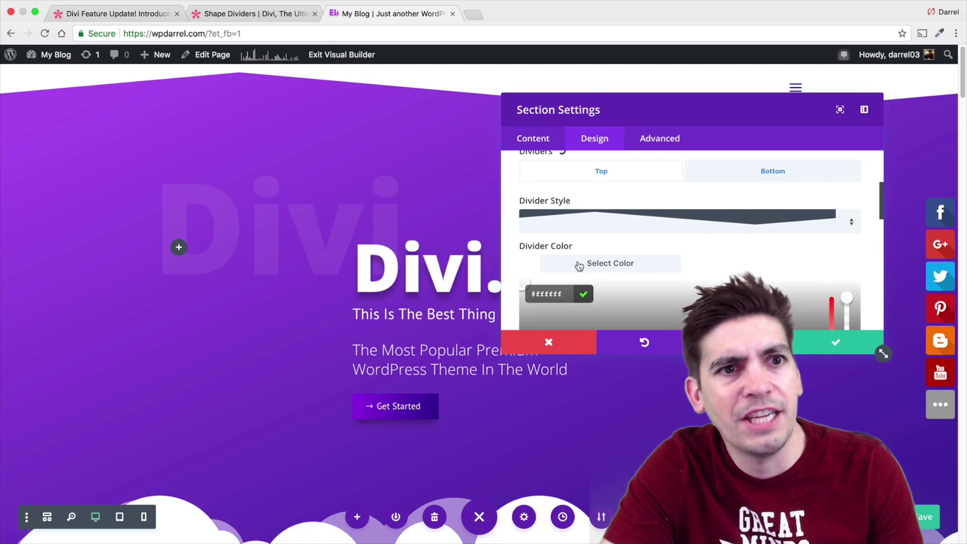
scroll(604, 270, "down", 2)
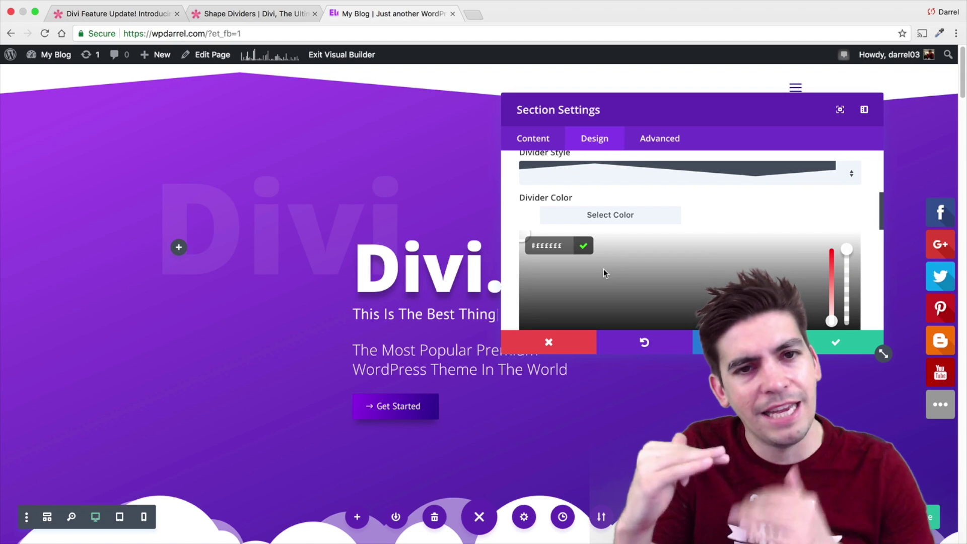
scroll(700, 278, "down", 2)
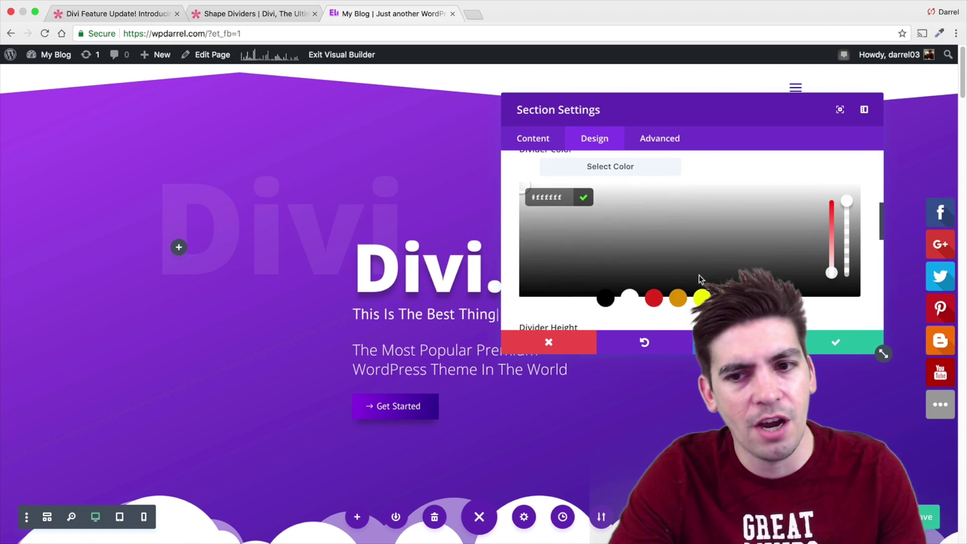
left_click(660, 300)
left_click_drag(673, 107, 691, 257)
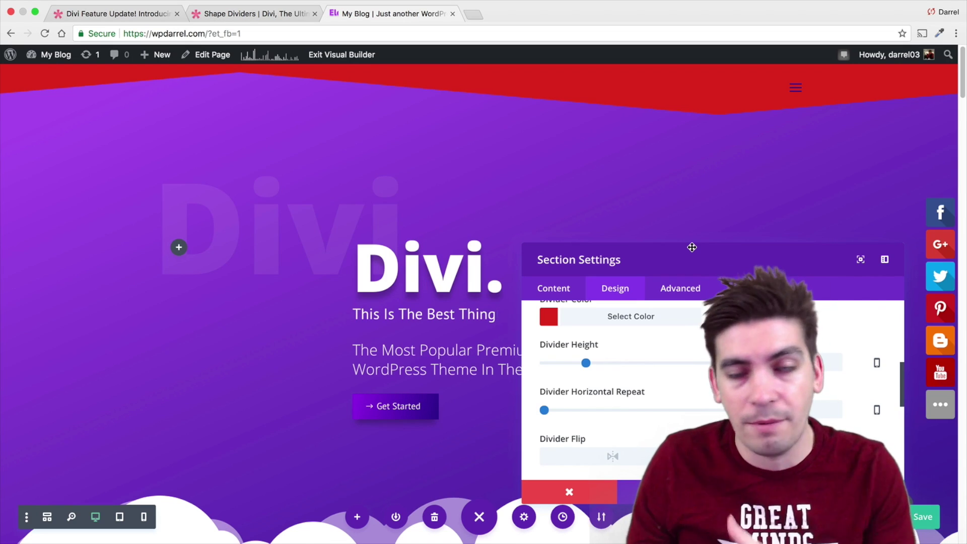
left_click_drag(692, 248, 691, 146)
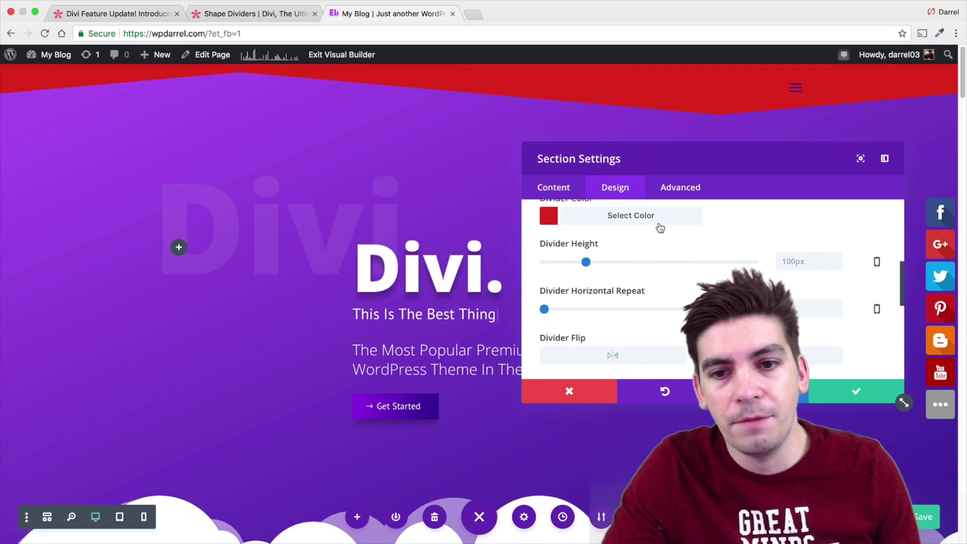
left_click(622, 217)
left_click(651, 348)
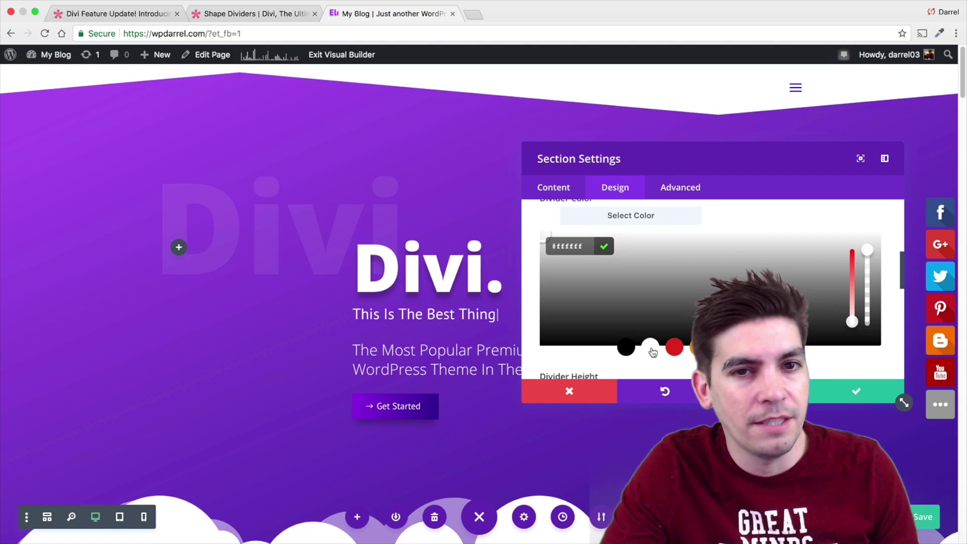
Step: Raise the top Divider Height to 451px and move the settings panel aside
scroll(652, 341, "down", 4)
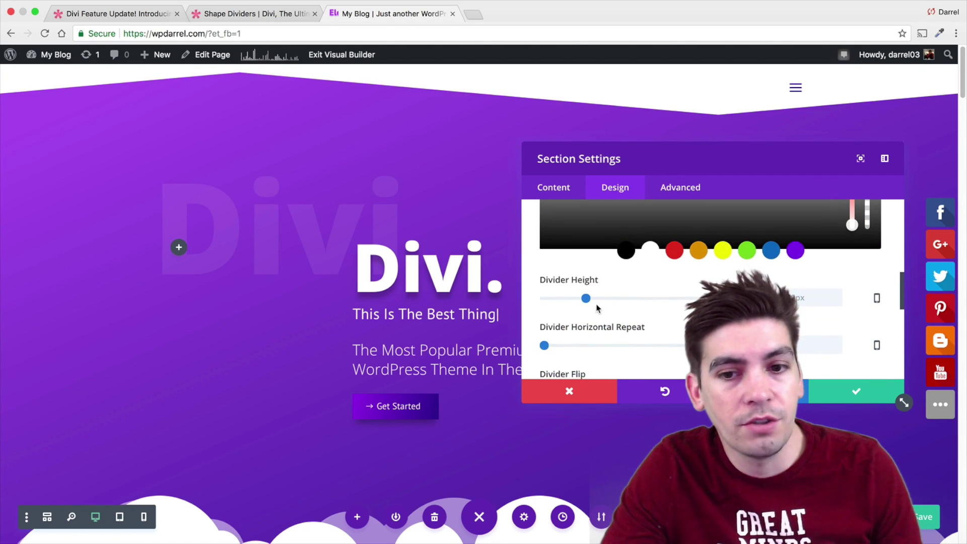
left_click_drag(589, 299, 731, 300)
scroll(734, 212, "down", 3)
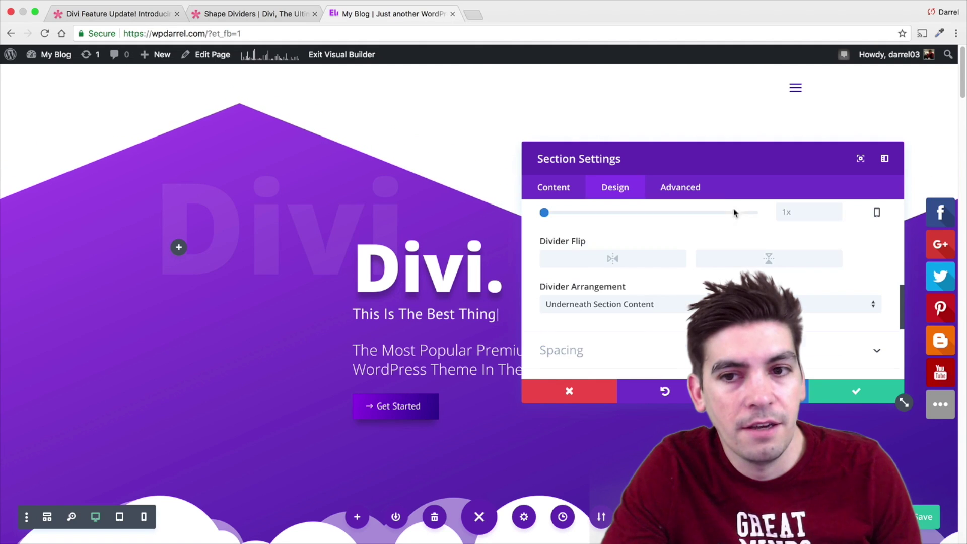
left_click_drag(735, 157, 699, 167)
Step: Toggle the top divider's horizontal flip on and off, leaving it unflipped
scroll(636, 236, "up", 2)
left_click(593, 328)
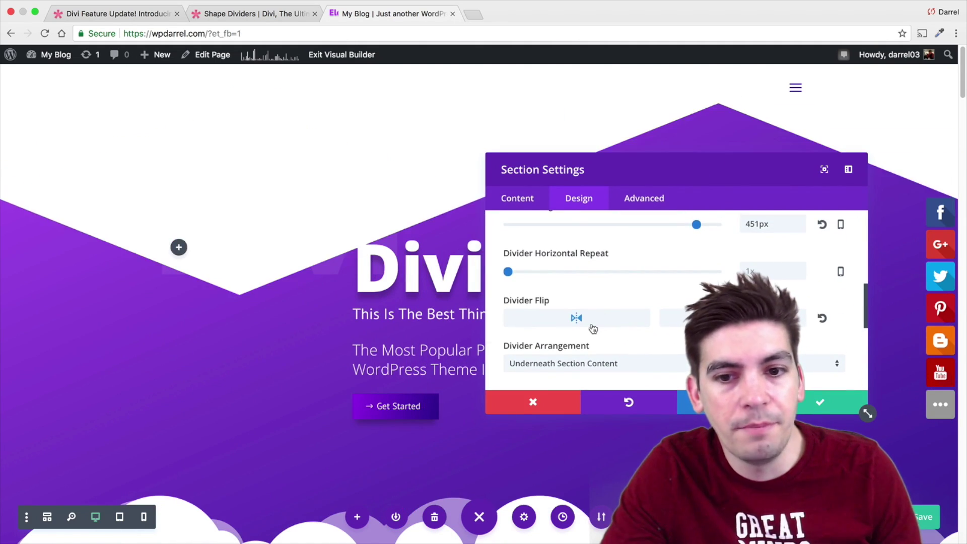
left_click(642, 325)
left_click(643, 325)
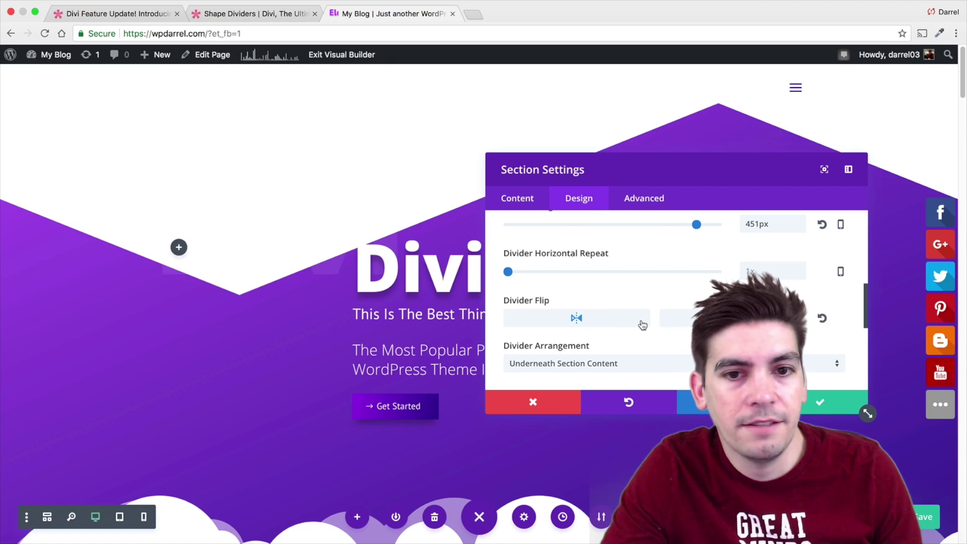
left_click(643, 325)
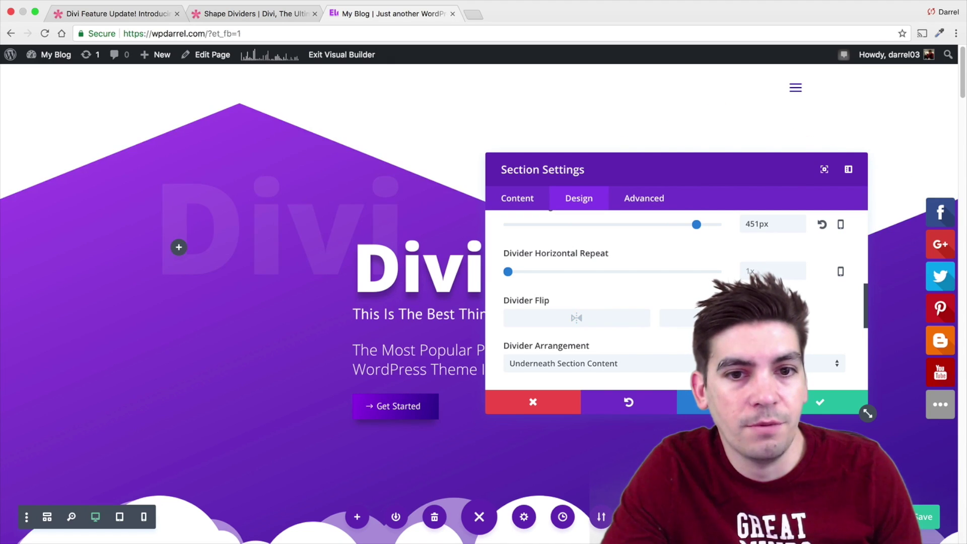
left_click(642, 325)
left_click(642, 324)
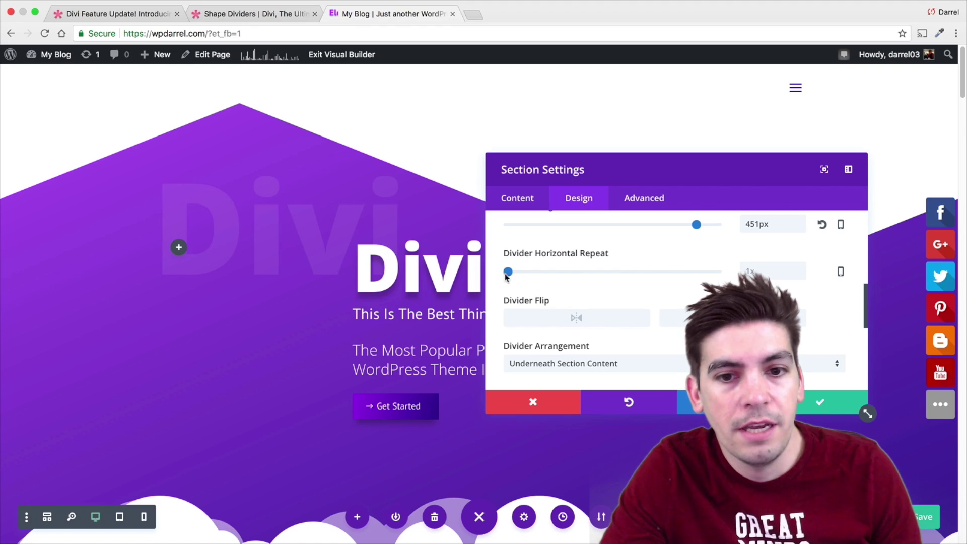
Step: Try a 10x horizontal repeat, return it to 1x, and lower the divider height for a shallow slope
left_click_drag(507, 276, 683, 267)
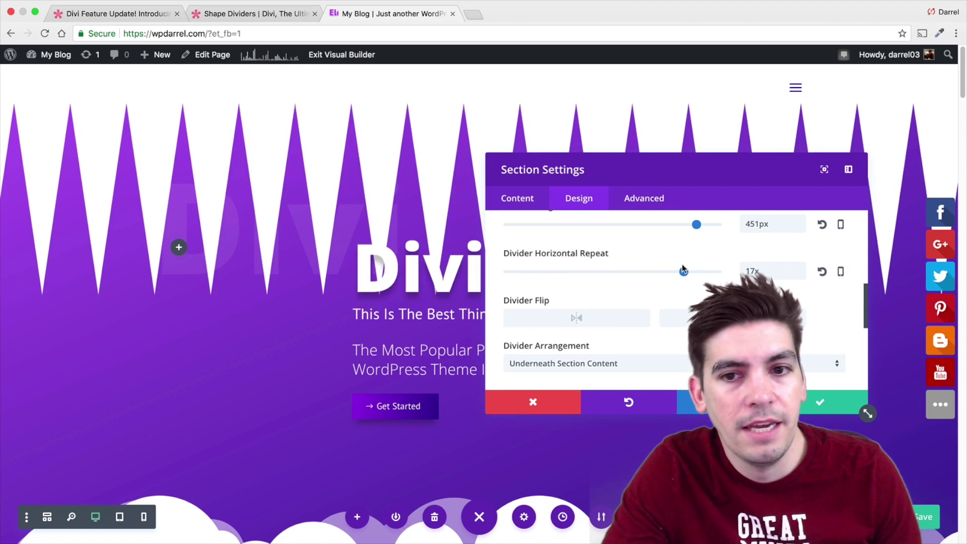
left_click_drag(731, 172, 770, 317)
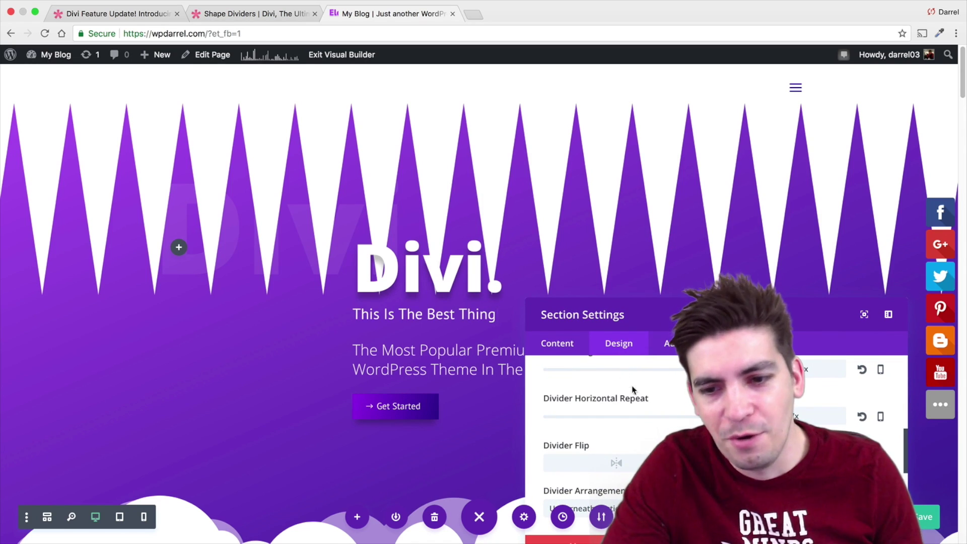
left_click_drag(685, 416, 546, 416)
scroll(649, 408, "down", 3)
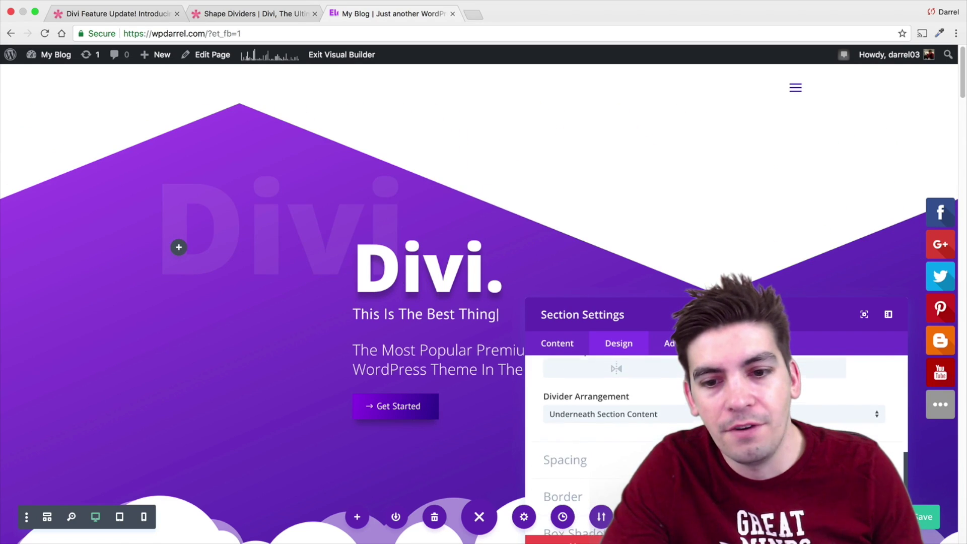
scroll(604, 428, "up", 3)
left_click_drag(705, 369, 618, 370)
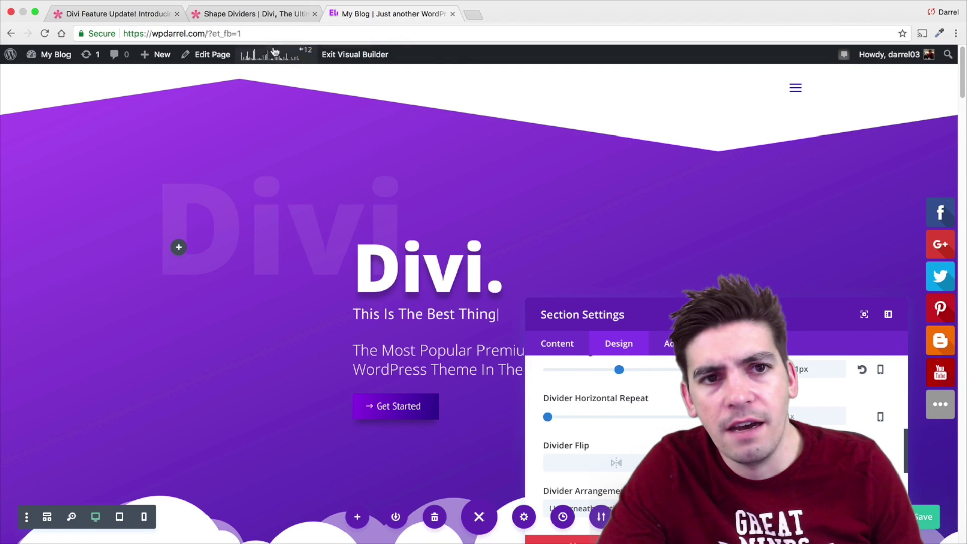
Step: Back on the Shape Dividers demo, scroll down to the stats section with wavy and angled dividers
left_click(248, 15)
scroll(534, 277, "down", 3)
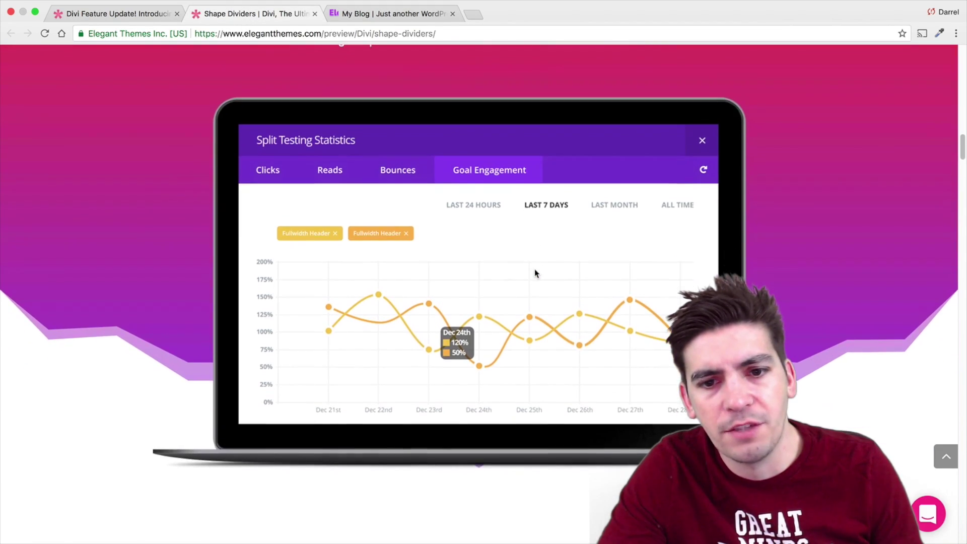
scroll(535, 271, "down", 10)
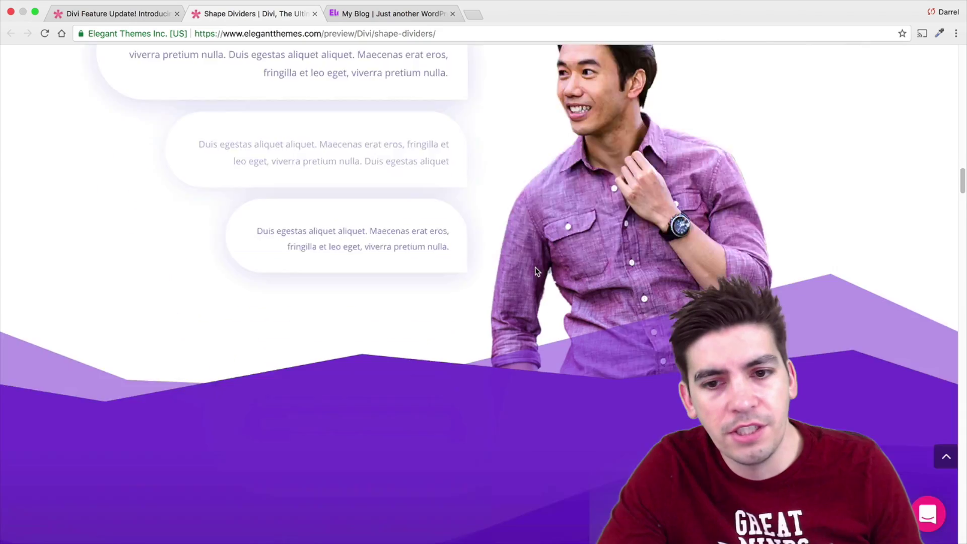
scroll(535, 271, "down", 15)
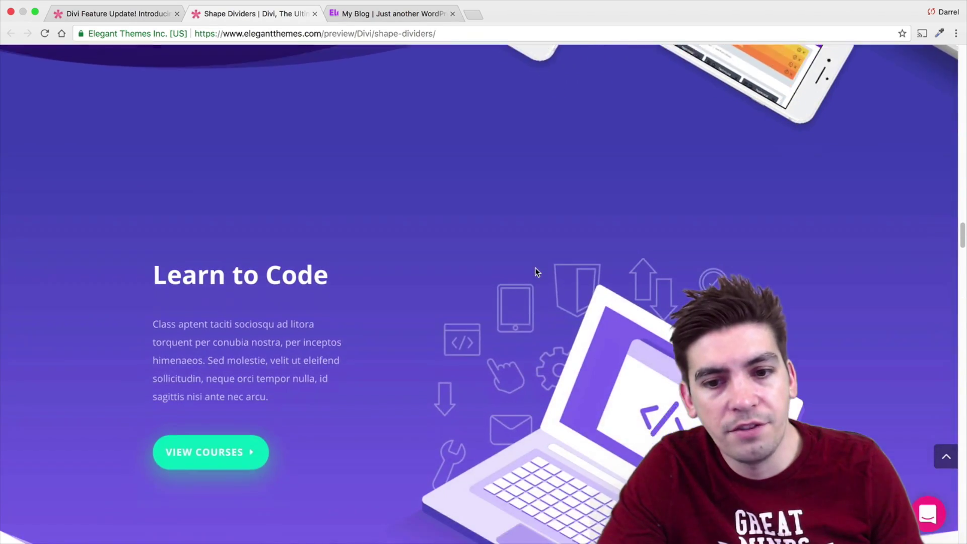
scroll(535, 272, "down", 6)
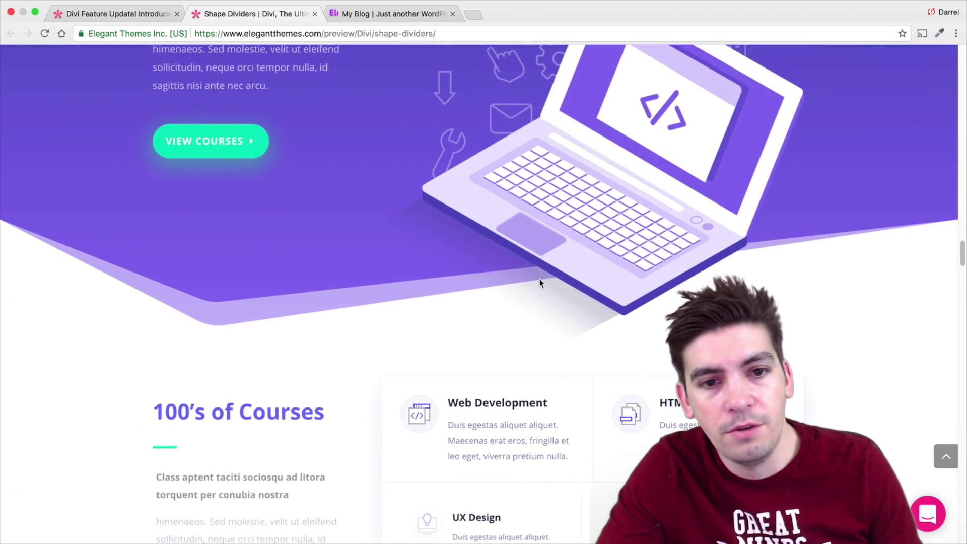
scroll(540, 282, "down", 10)
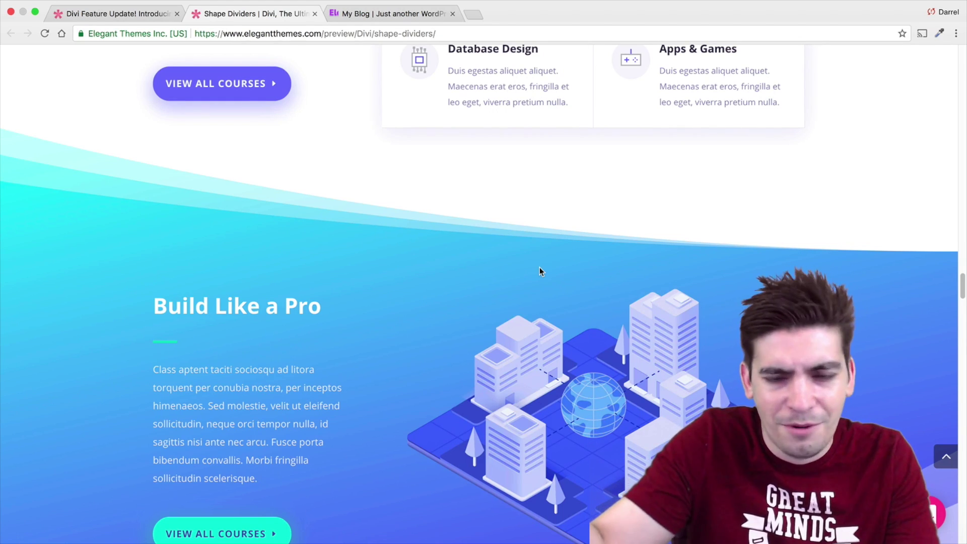
scroll(535, 277, "down", 3)
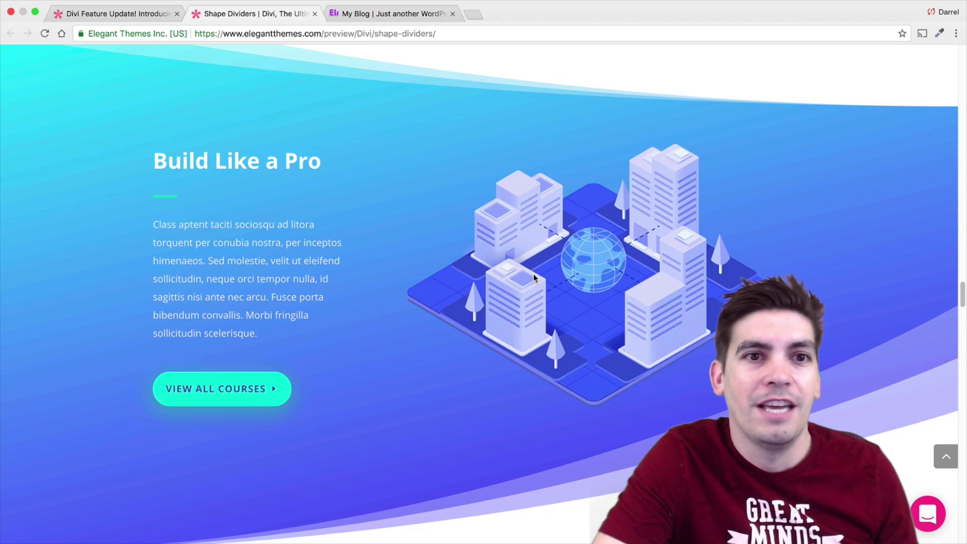
scroll(534, 277, "down", 1)
scroll(416, 94, "down", 7)
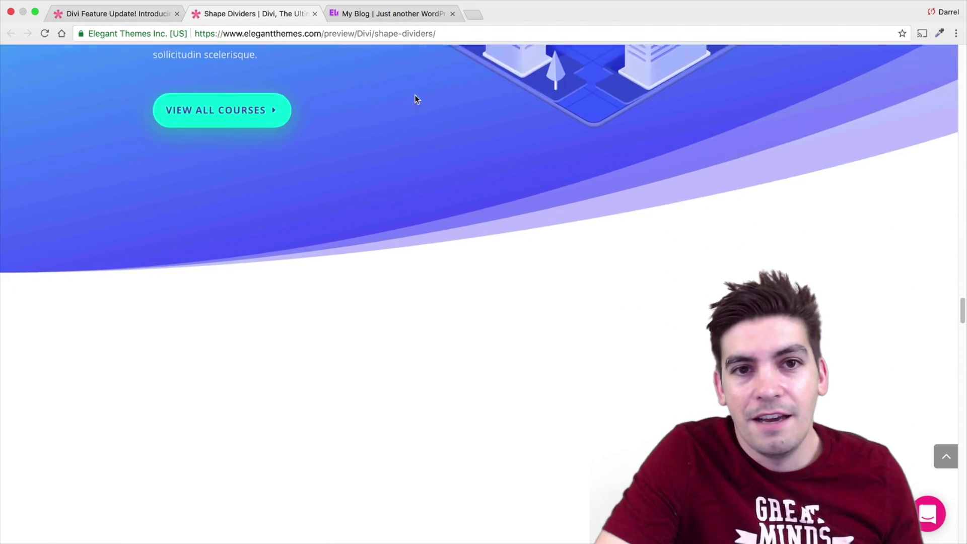
scroll(411, 101, "down", 10)
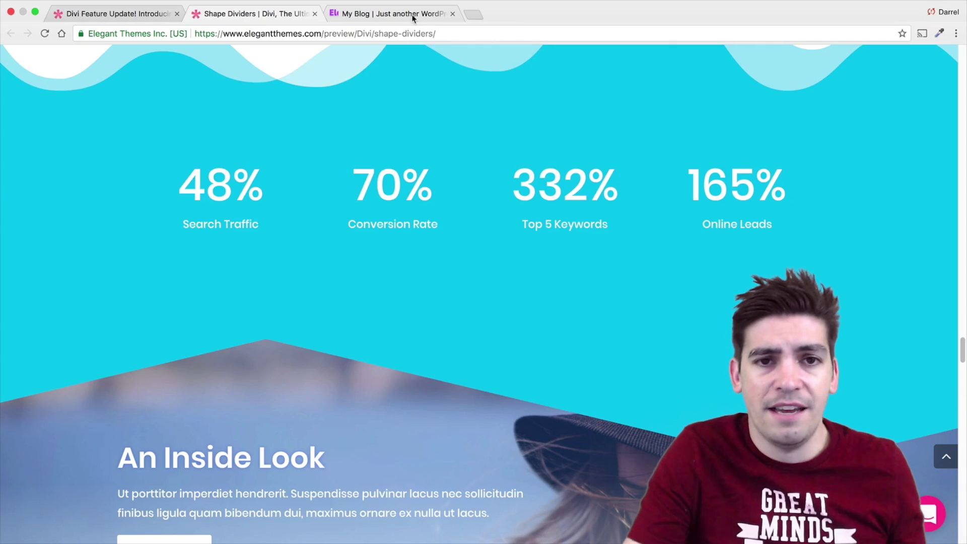
Step: Close the hero's Section Settings in My Blog, review the hero, then return to the Shape Dividers tab
left_click(412, 14)
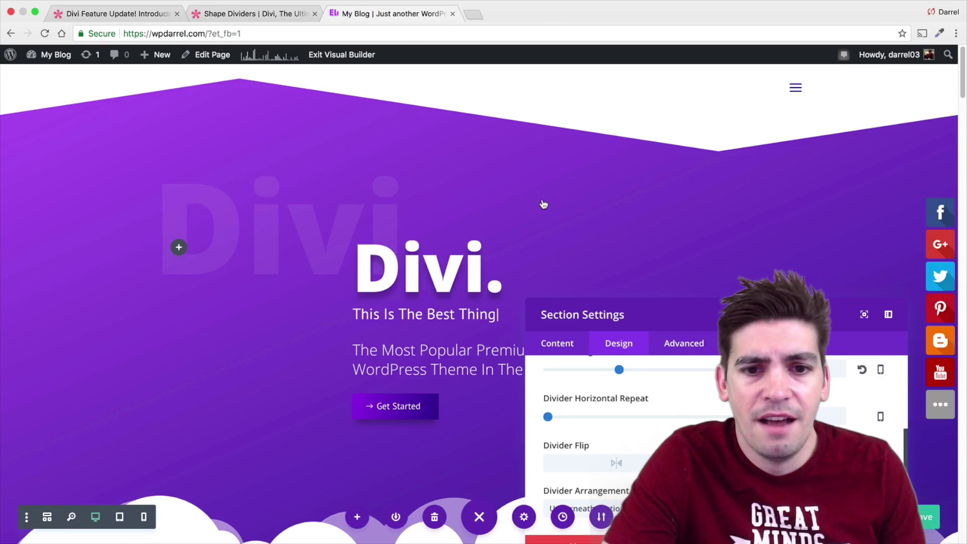
scroll(544, 207, "down", 3)
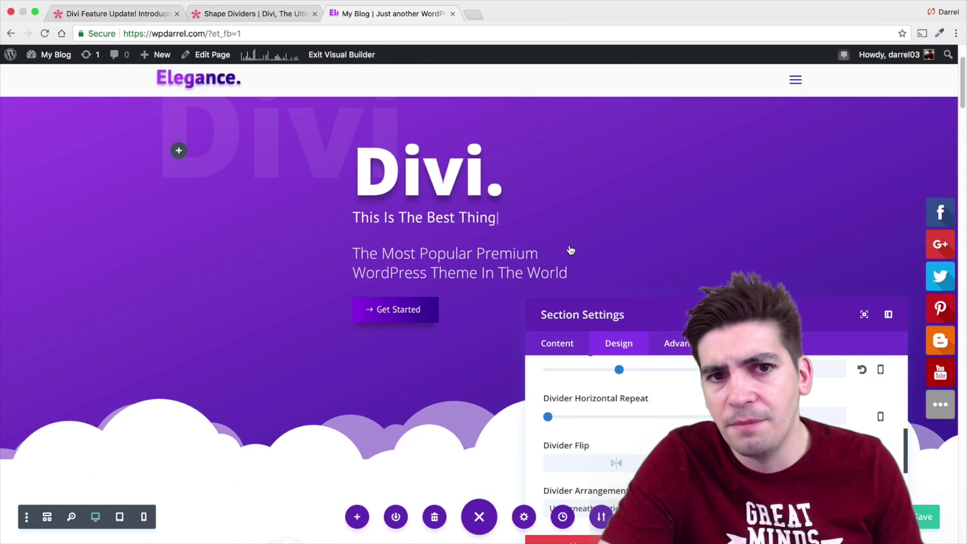
left_click_drag(626, 319, 627, 182)
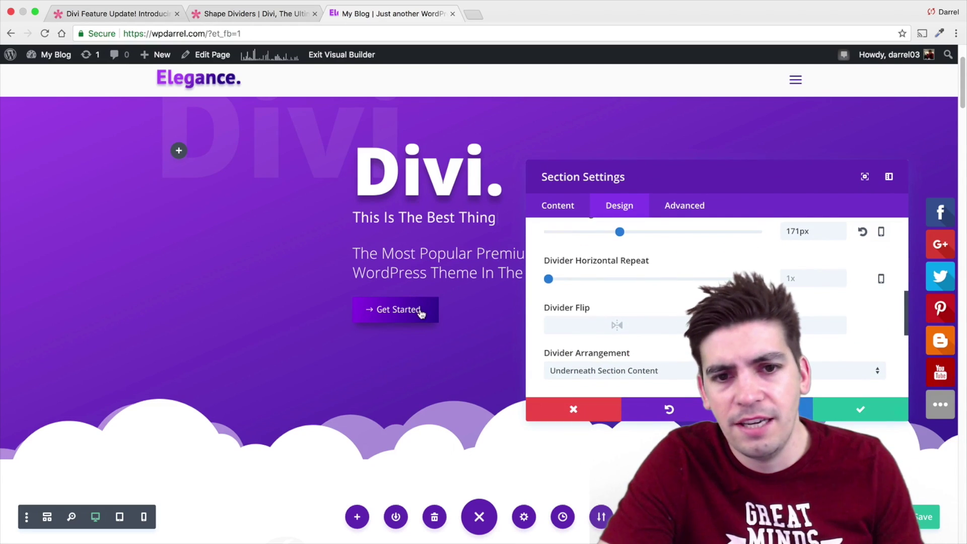
scroll(428, 312, "up", 3)
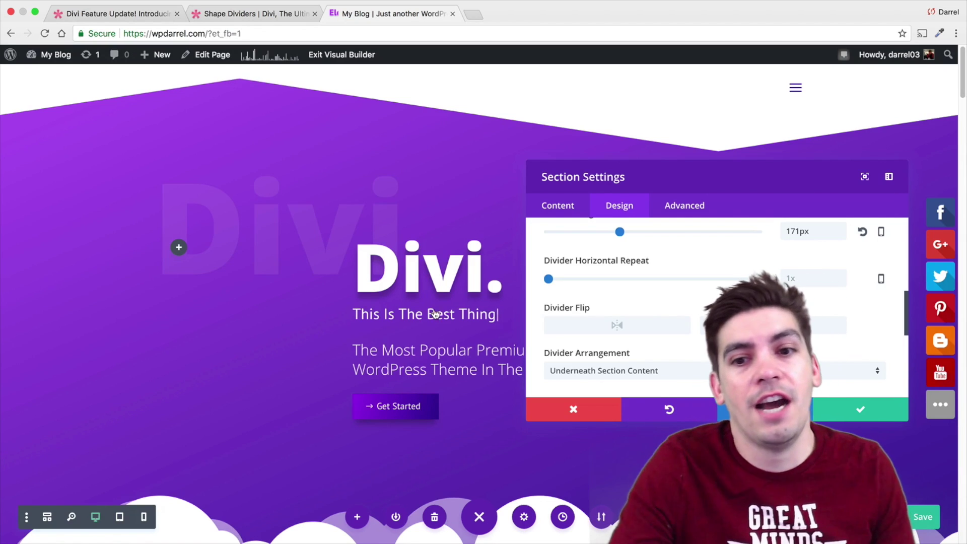
scroll(457, 301, "down", 1)
scroll(456, 300, "down", 10)
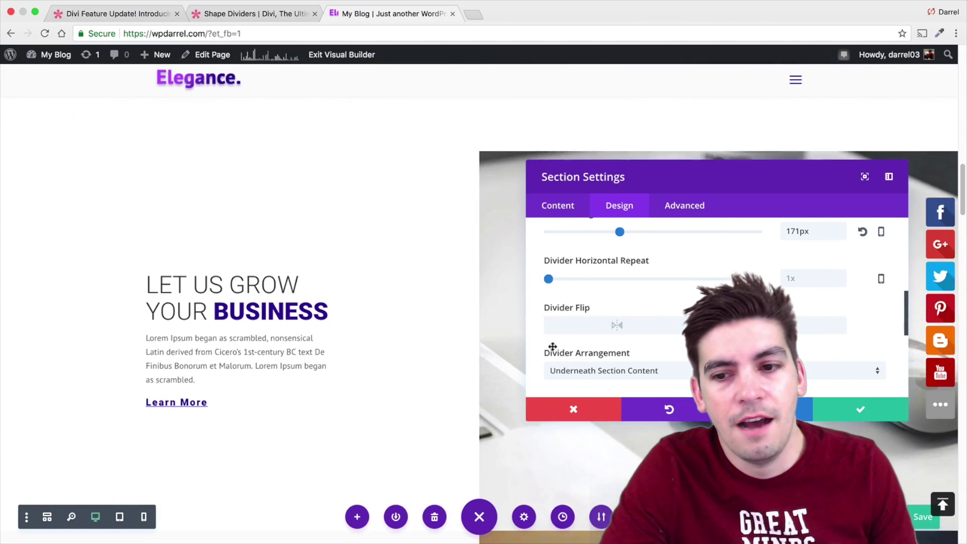
left_click(850, 408)
scroll(456, 250, "up", 10)
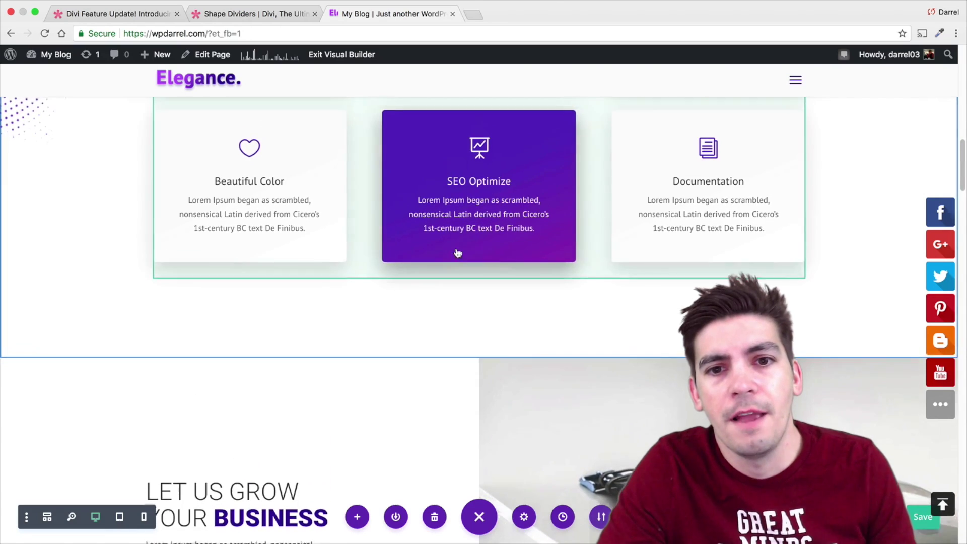
scroll(457, 252, "up", 10)
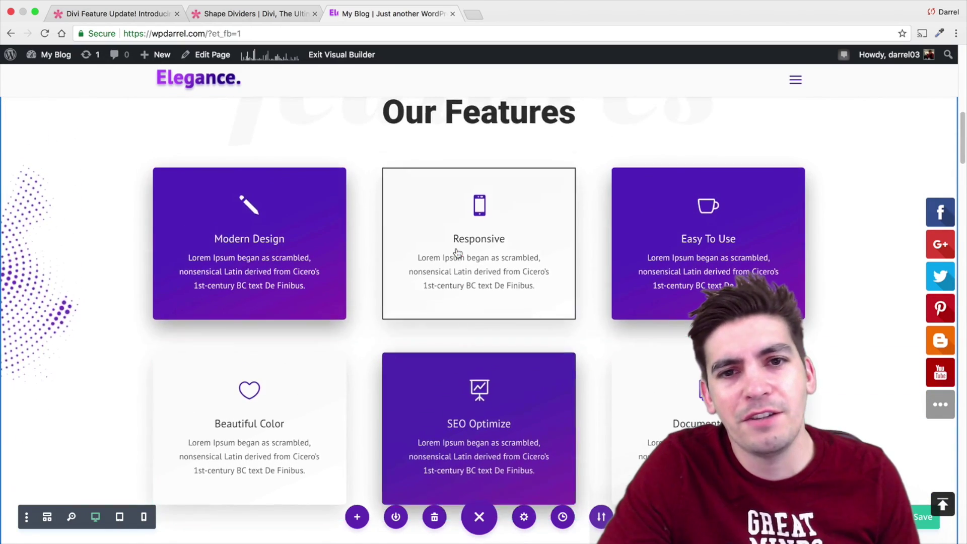
scroll(457, 248, "up", 3)
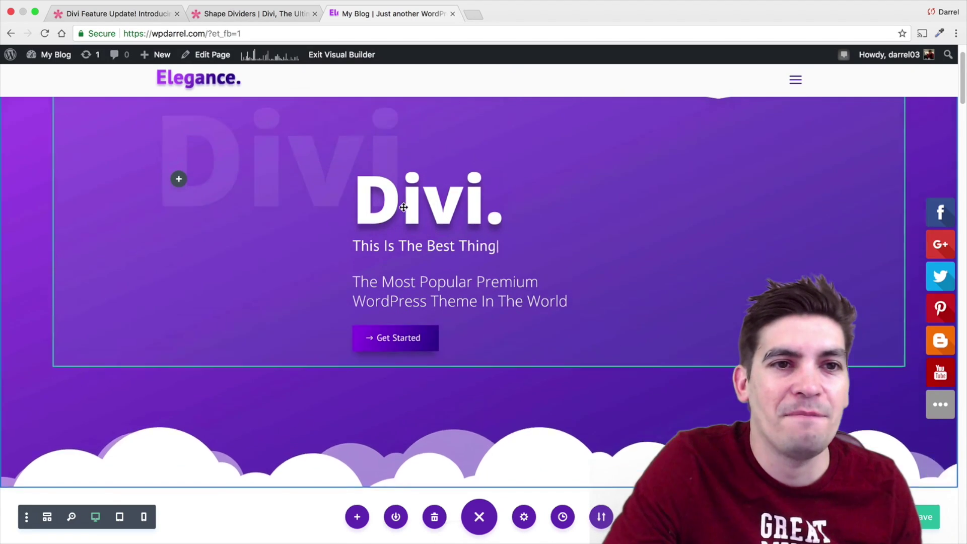
left_click(292, 10)
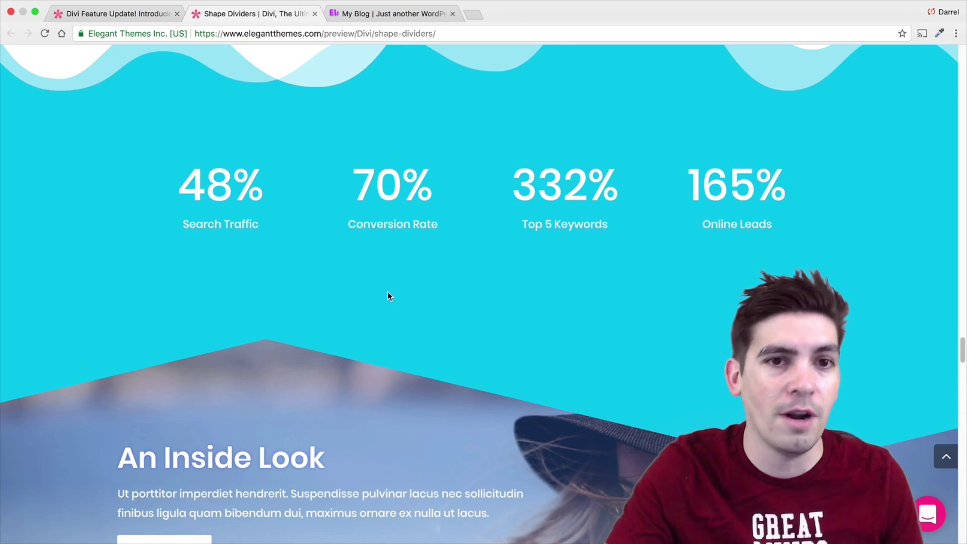
scroll(388, 292, "down", 20)
scroll(387, 289, "up", 15)
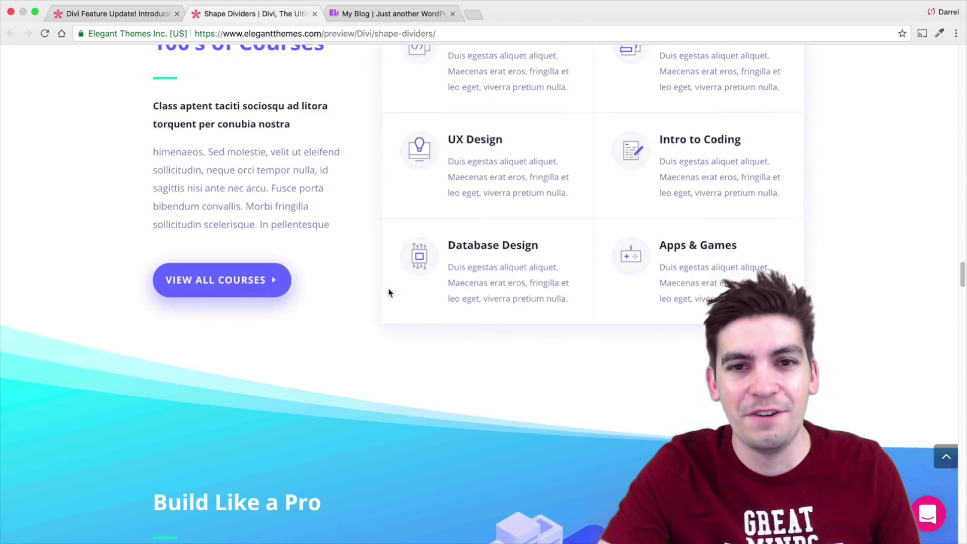
scroll(388, 292, "up", 10)
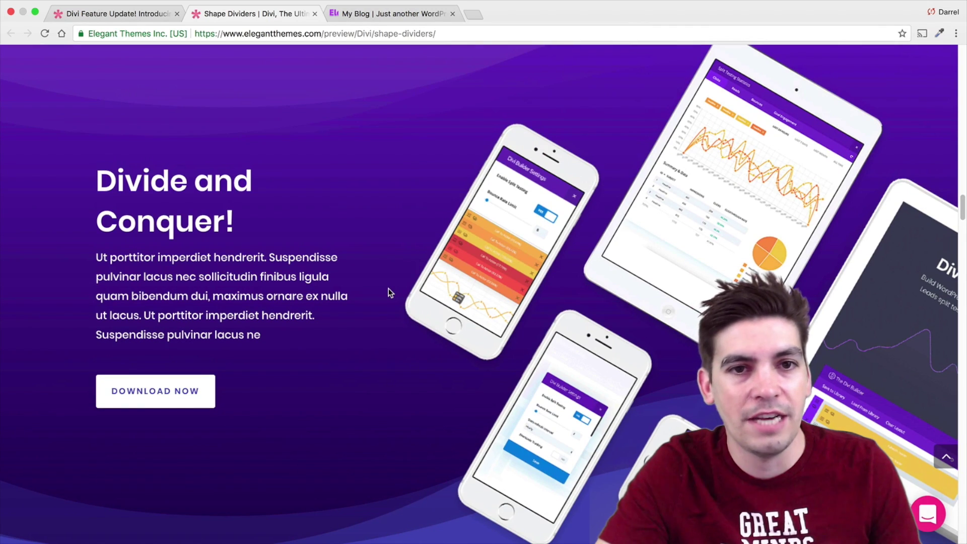
scroll(389, 292, "up", 5)
scroll(388, 290, "up", 10)
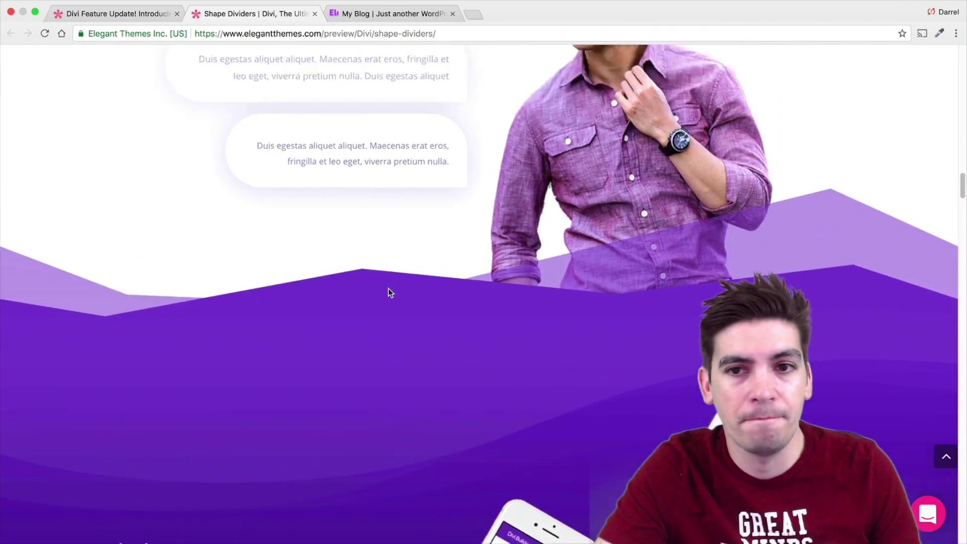
scroll(388, 293, "up", 8)
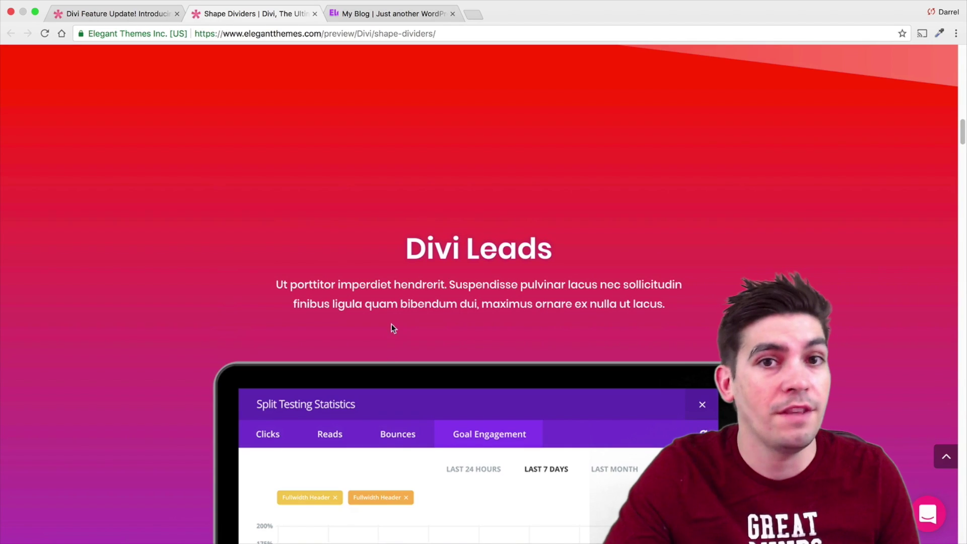
scroll(391, 325, "down", 3)
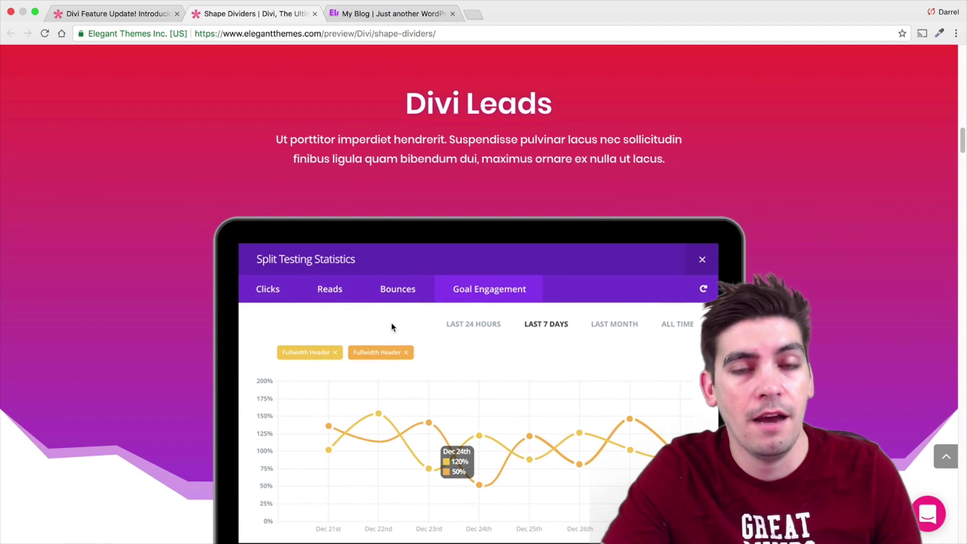